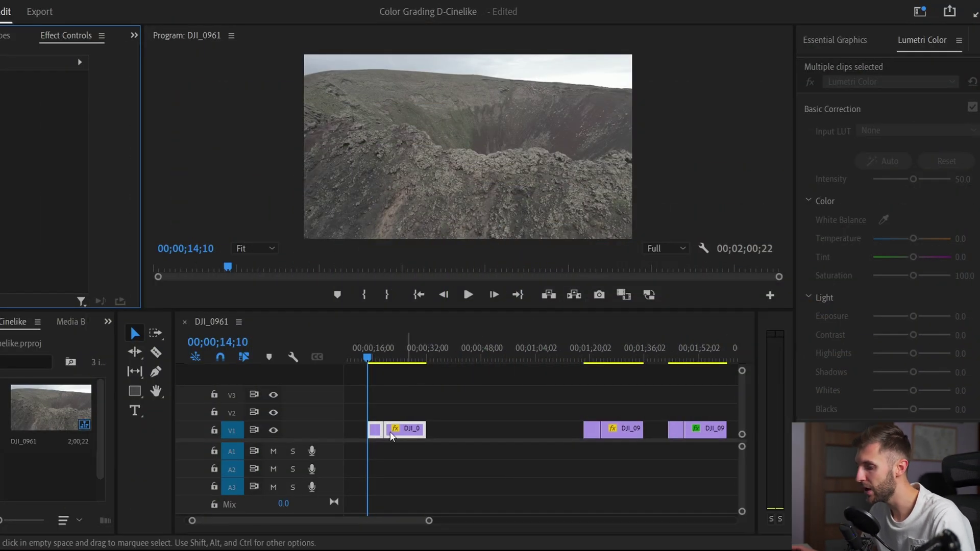
Move the playhead to 16 seconds and zoom the timeline in on the two clips.
click(374, 351)
key(=)
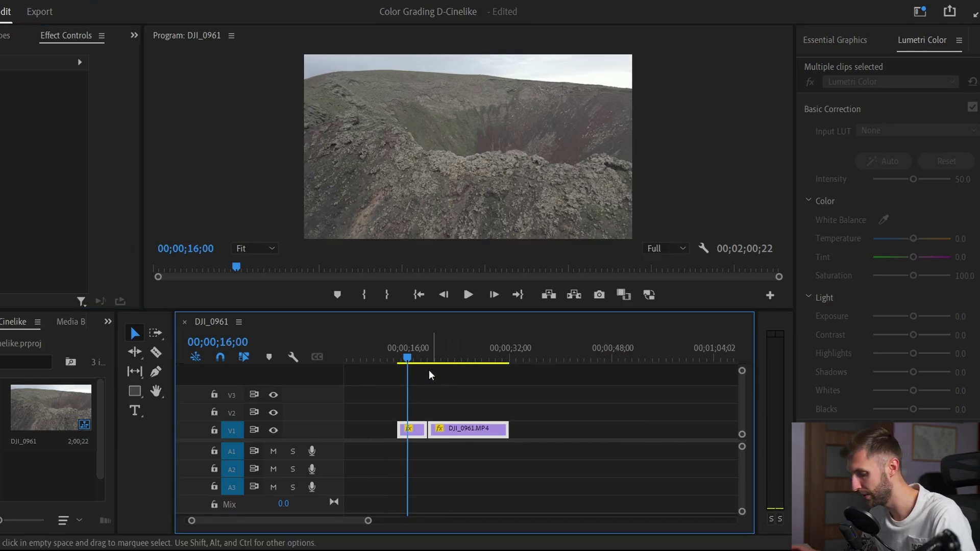
key(=)
key(=)
key(=)
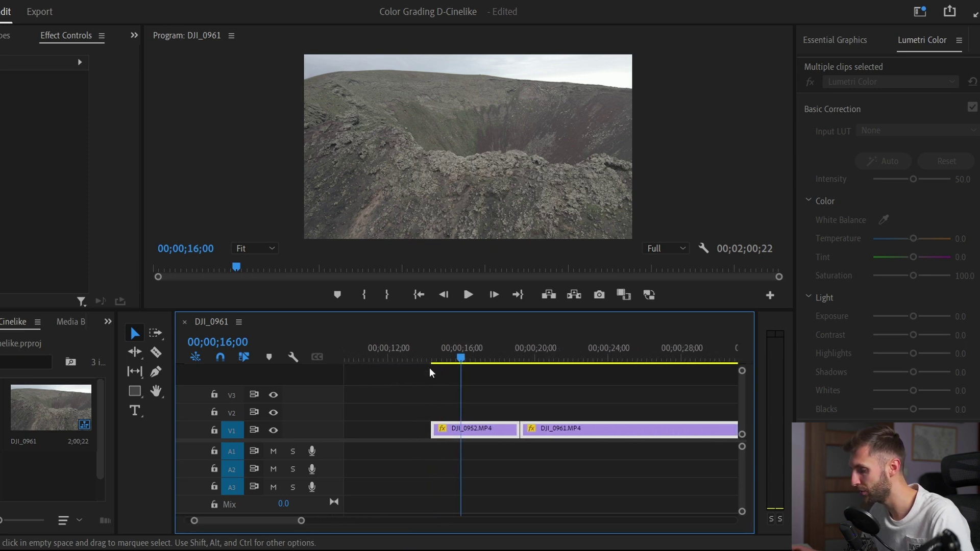
Select only DJI_0952, show the RGB waveform scope, and start editing its Saturation.
click(493, 428)
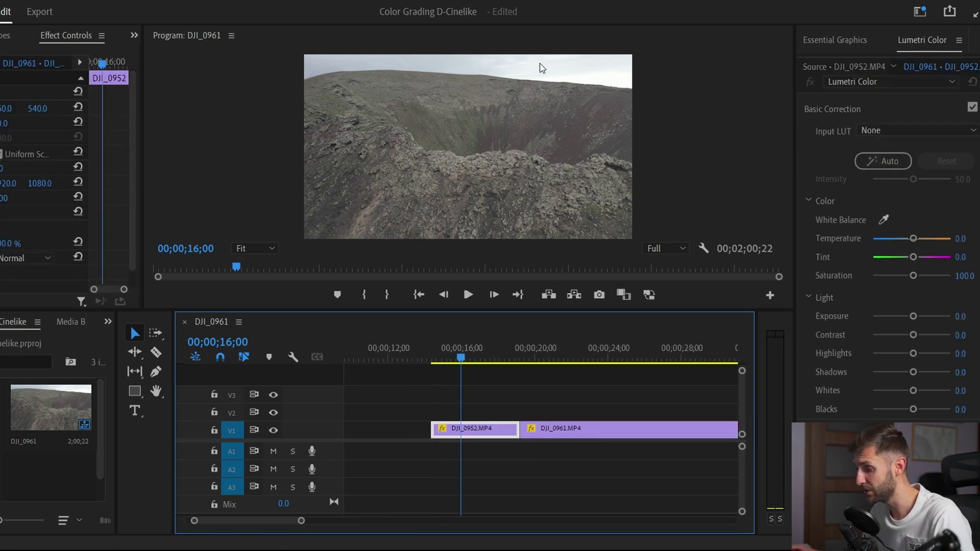
click(7, 35)
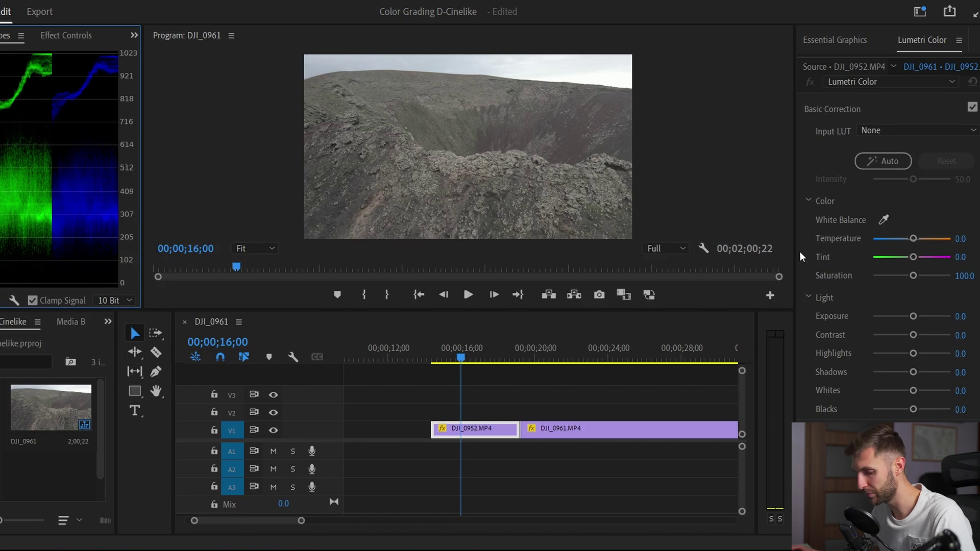
click(963, 276)
text(2)
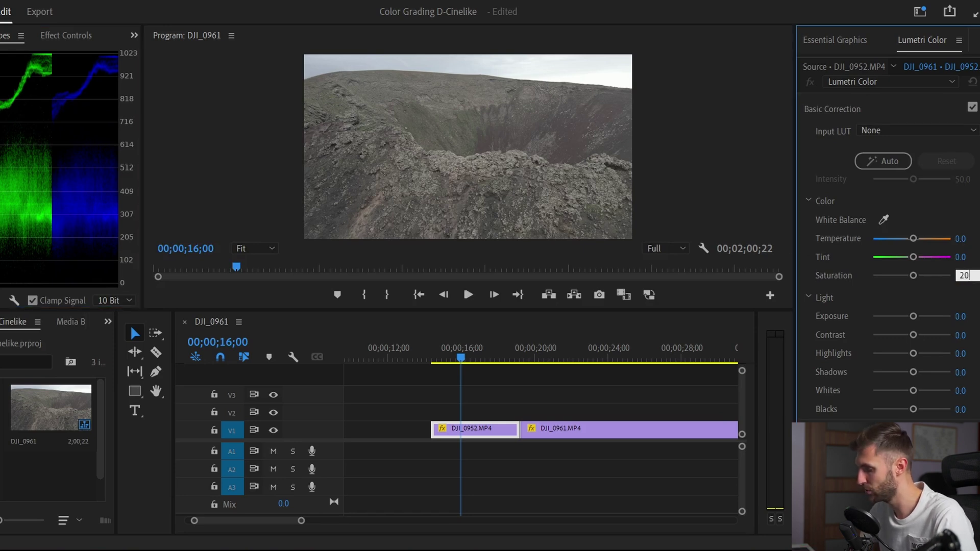
text(0)
Grade DJI_0952: saturation 200, exposure 0.5, highlights -45.5, shadows -54.5, then bypass to compare.
key(Return)
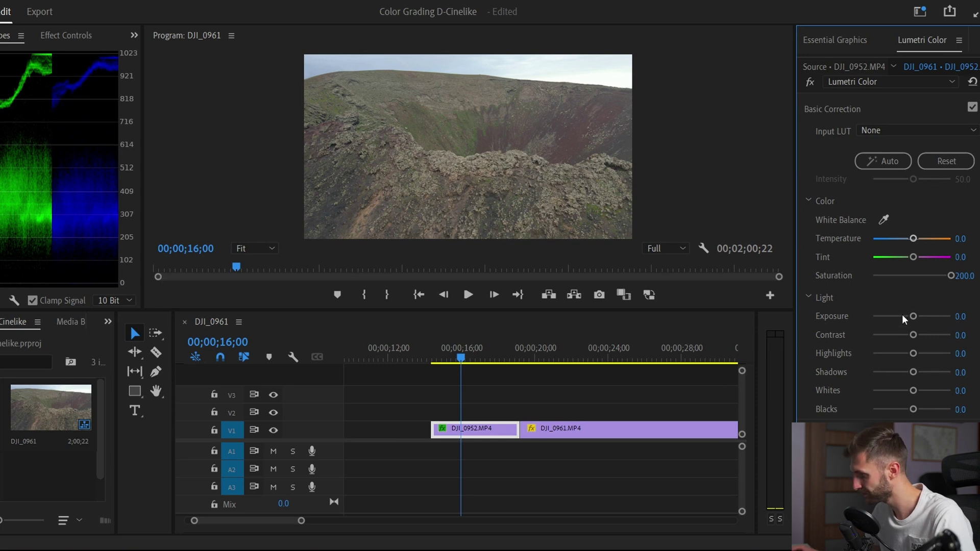
drag(911, 315, 916, 318)
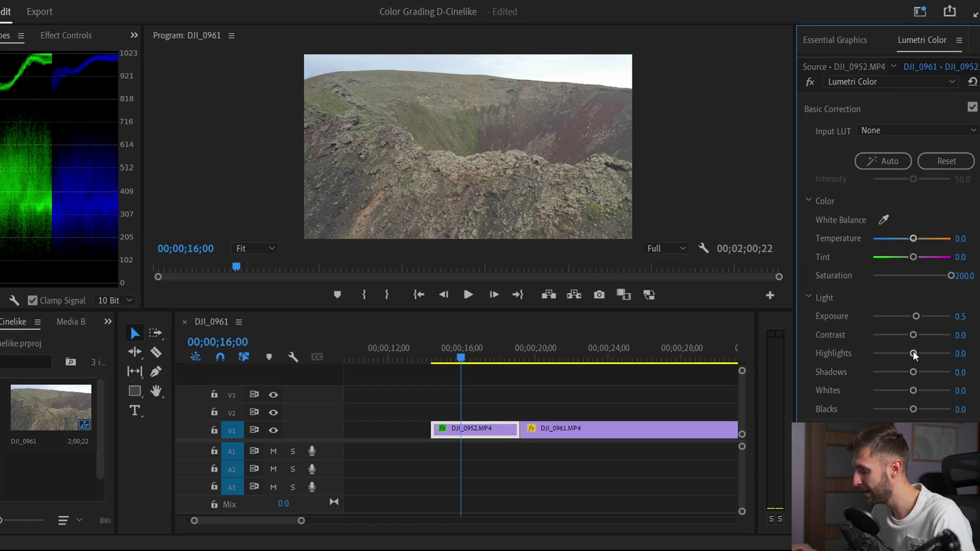
mouse_move(913, 354)
mouse_down()
mouse_move(890, 371)
mouse_move(890, 353)
mouse_up()
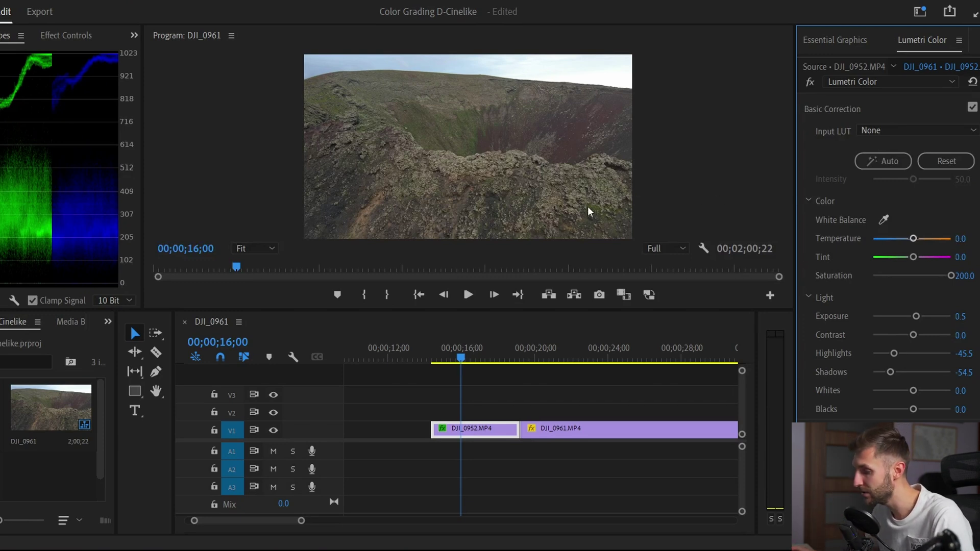
click(971, 108)
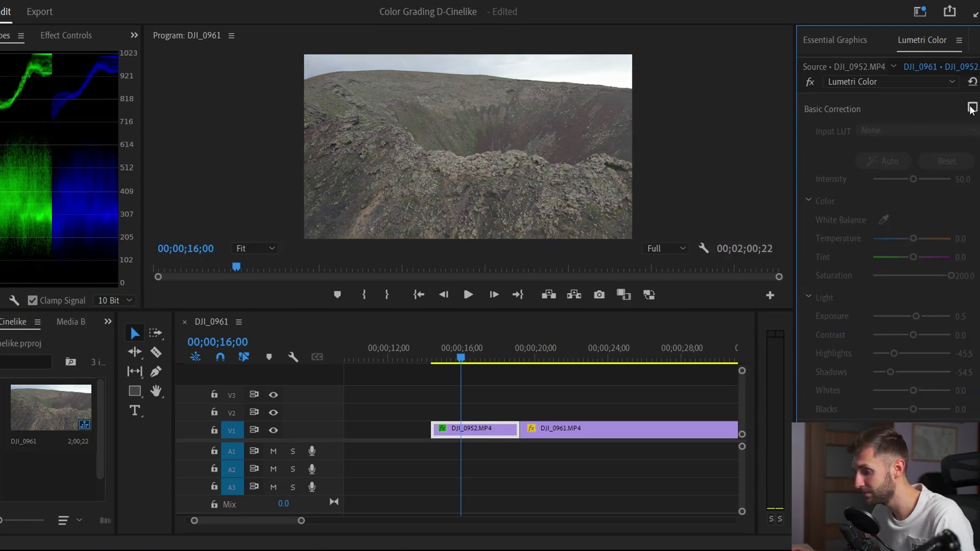
click(970, 110)
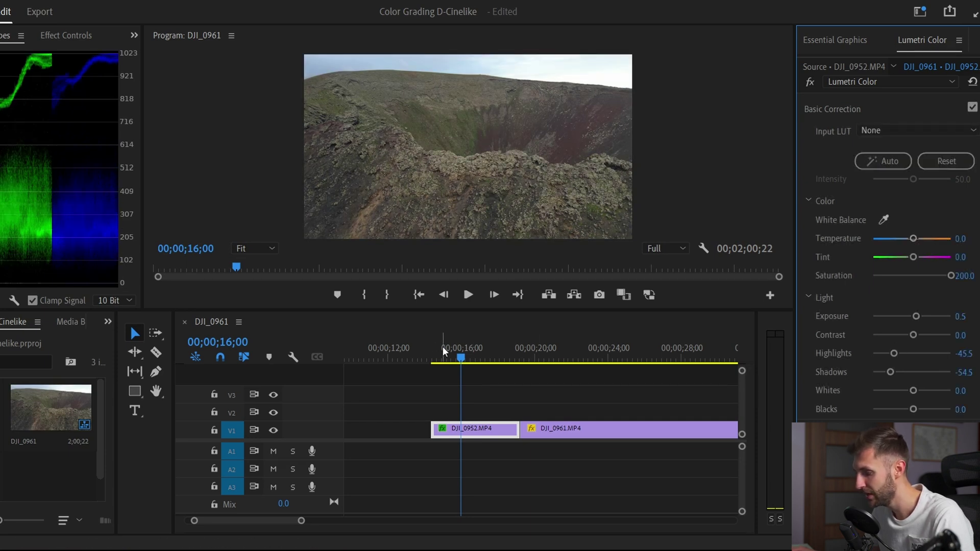
click(440, 345)
key(space)
click(972, 108)
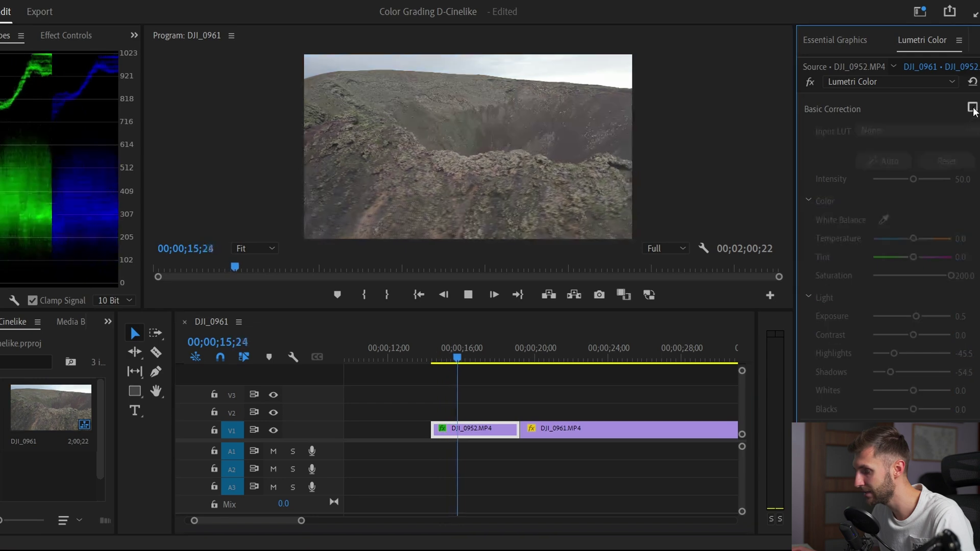
click(971, 109)
key(space)
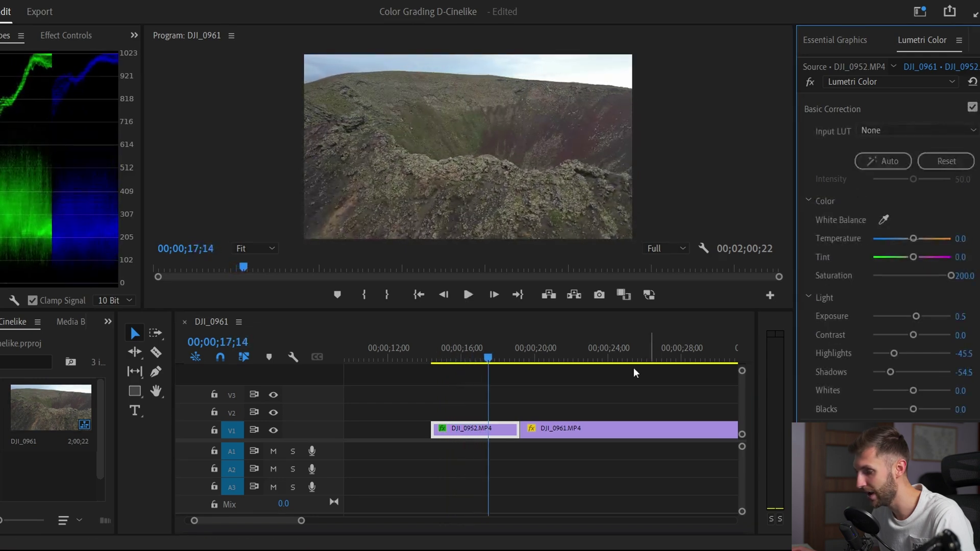
click(462, 347)
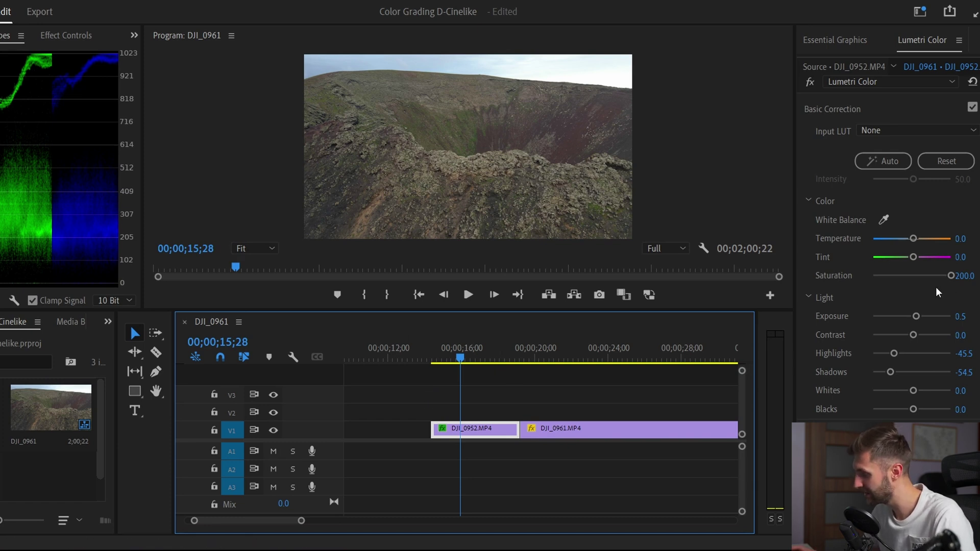
drag(914, 333, 933, 335)
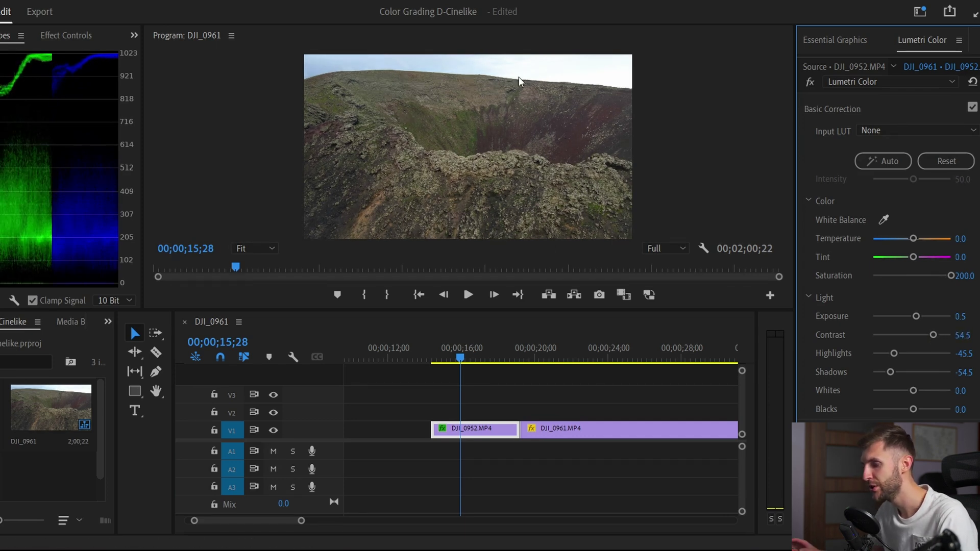
Compare DJI_0952 with Basic Correction off and on, then scrub to 17;17.
click(972, 109)
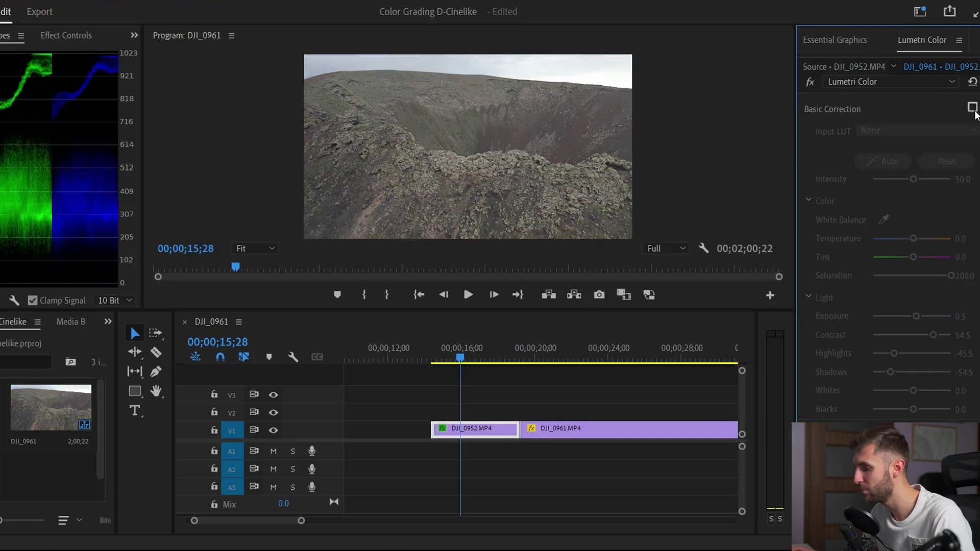
click(972, 109)
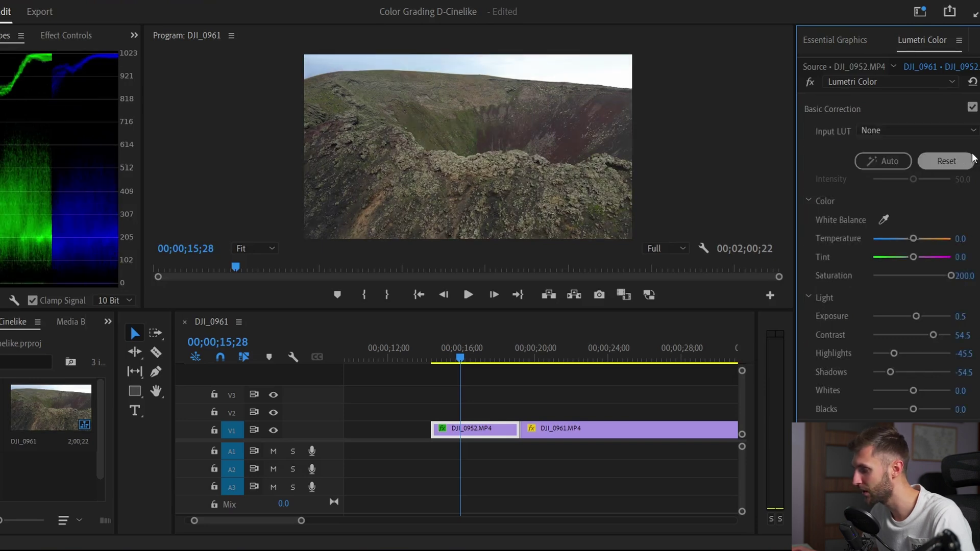
click(972, 109)
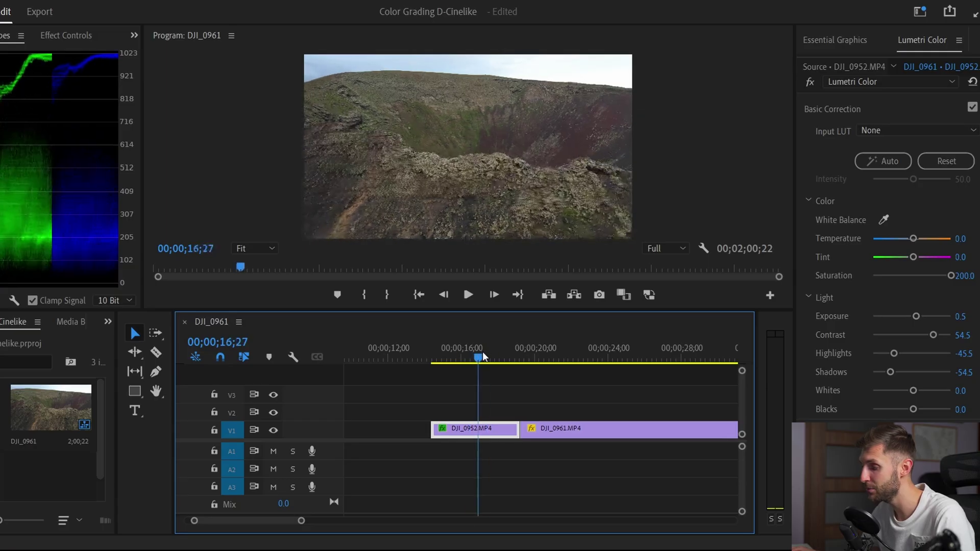
drag(482, 354, 490, 353)
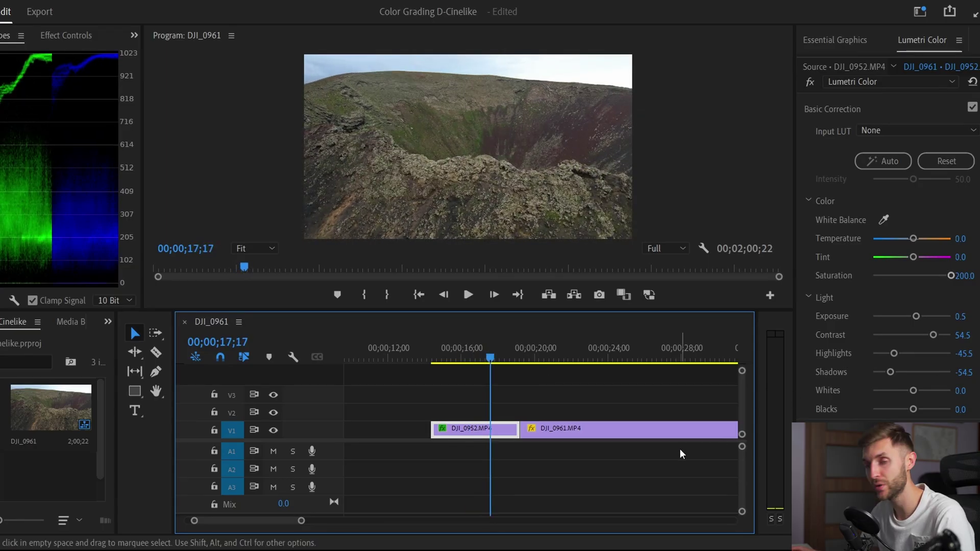
Select the DJI_0961 beach clip, scrub to 29;13, and start editing its Saturation.
click(678, 356)
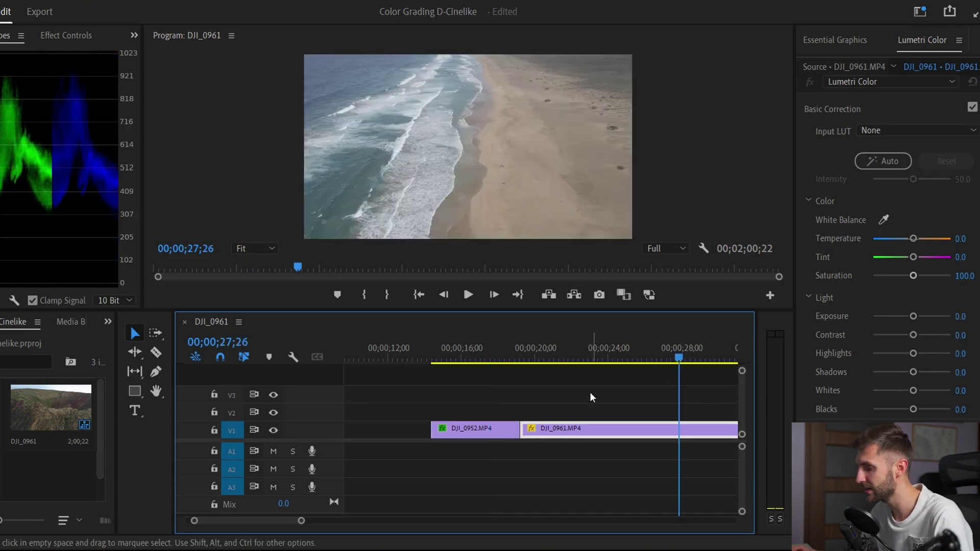
scroll(579, 394, down, 3)
mouse_move(569, 357)
mouse_down()
mouse_move(598, 361)
mouse_move(579, 361)
mouse_up()
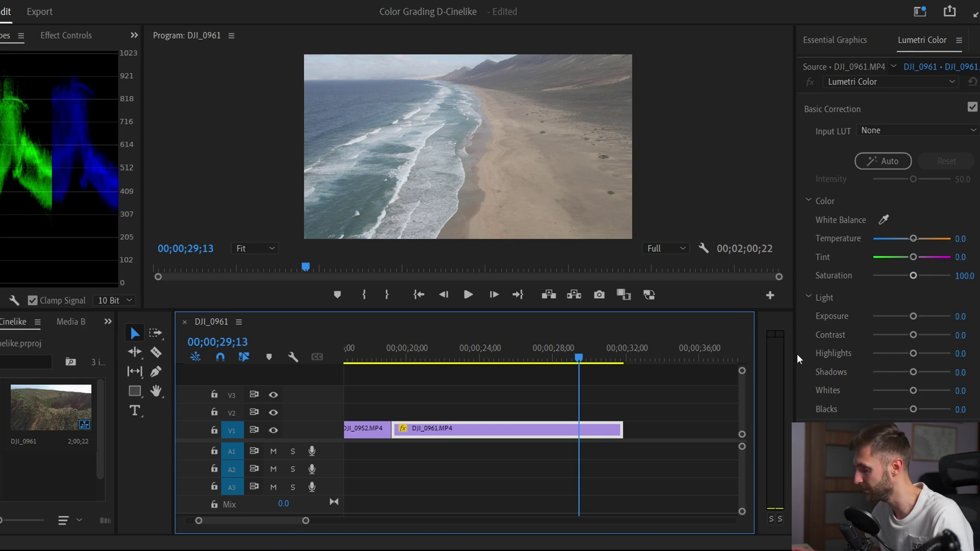
click(964, 276)
text(200)
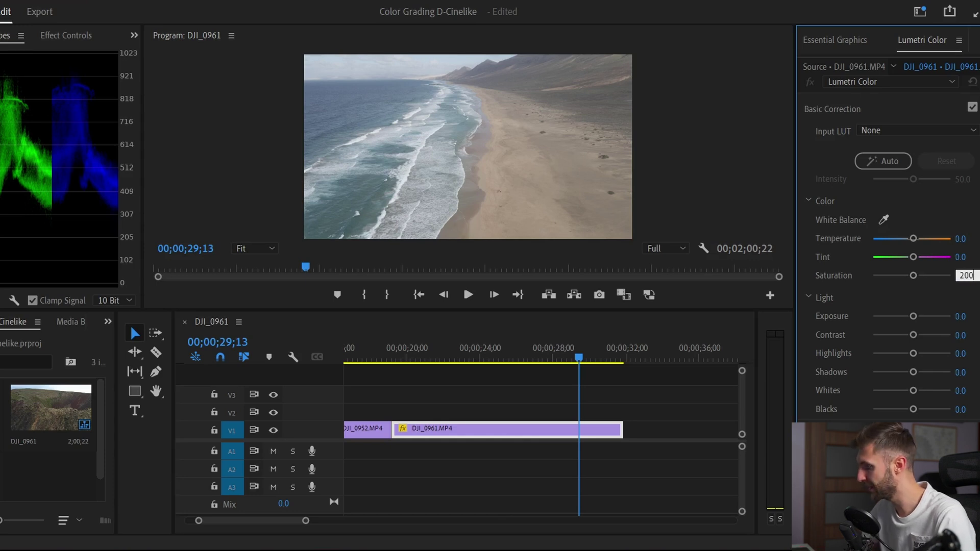
Grade the beach clip: saturation 200, exposure 0.4, highlights -45.5, shadows -52.7, contrast 56.4.
key(Return)
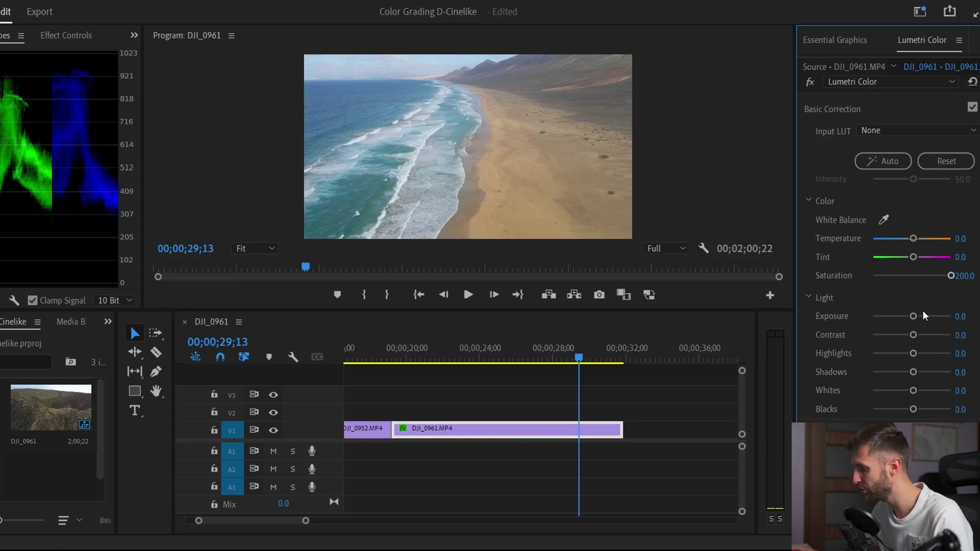
drag(913, 317, 914, 316)
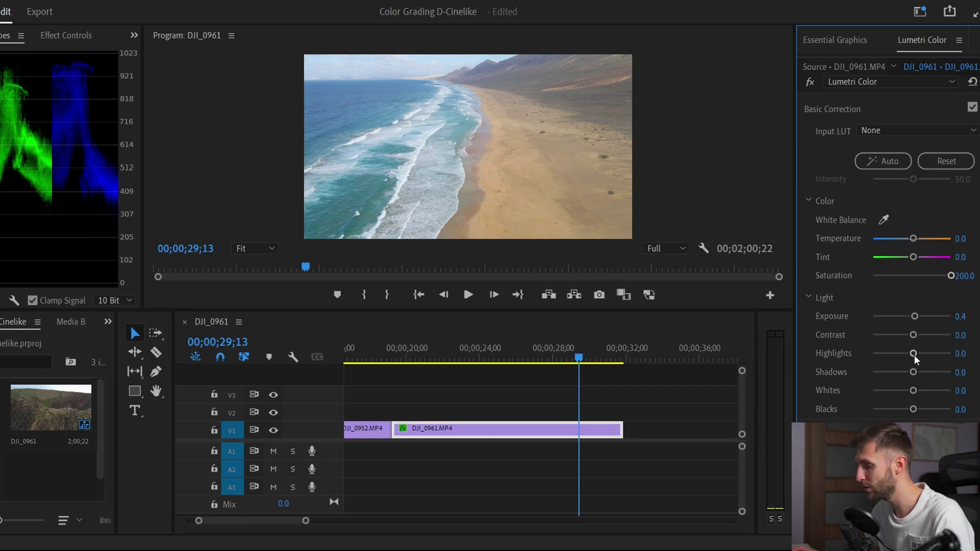
mouse_move(913, 354)
mouse_down()
mouse_move(891, 355)
mouse_move(901, 373)
mouse_move(893, 352)
mouse_move(890, 372)
mouse_up()
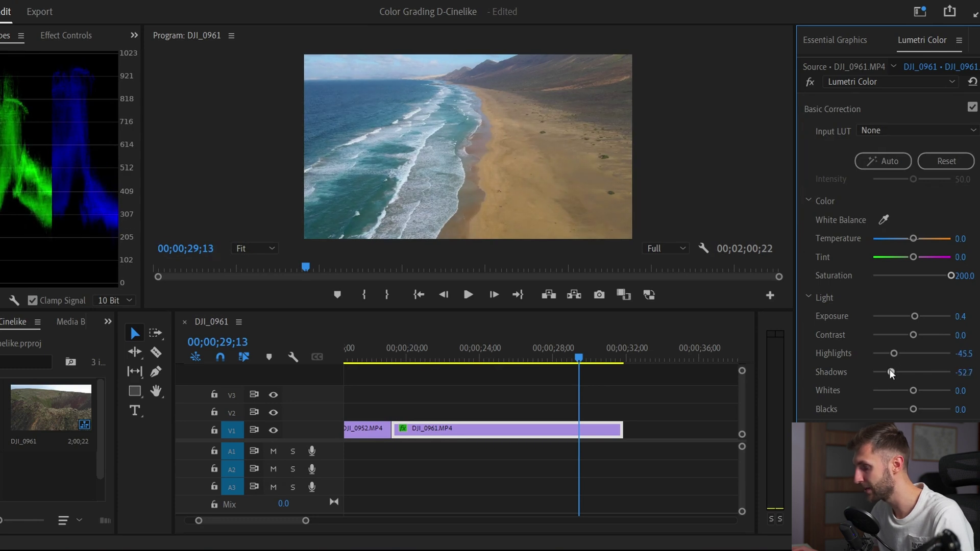
drag(914, 335, 928, 341)
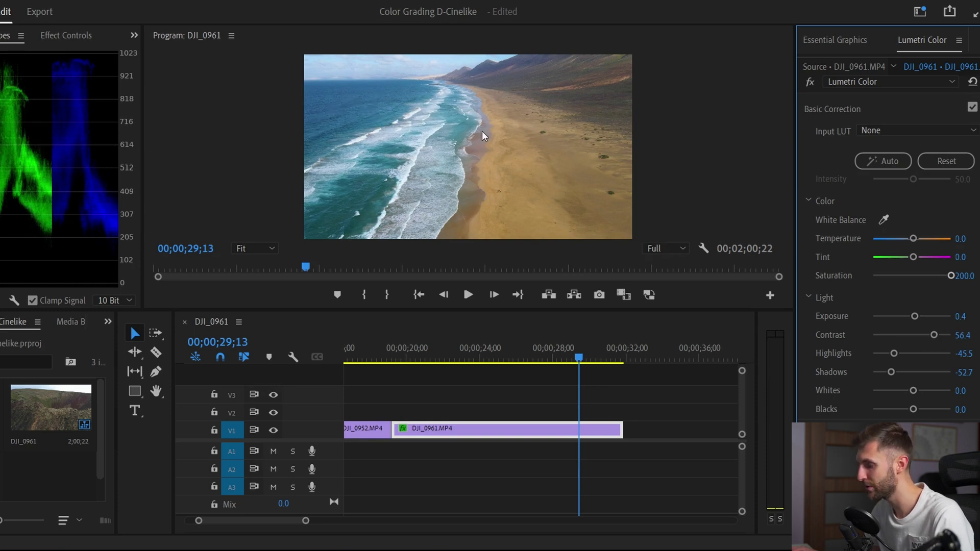
click(972, 109)
click(973, 109)
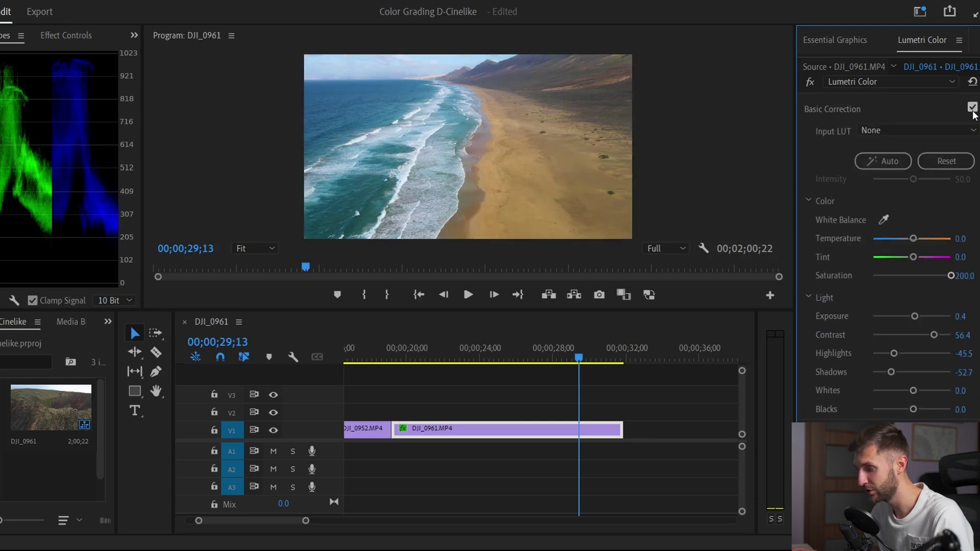
click(972, 109)
click(553, 351)
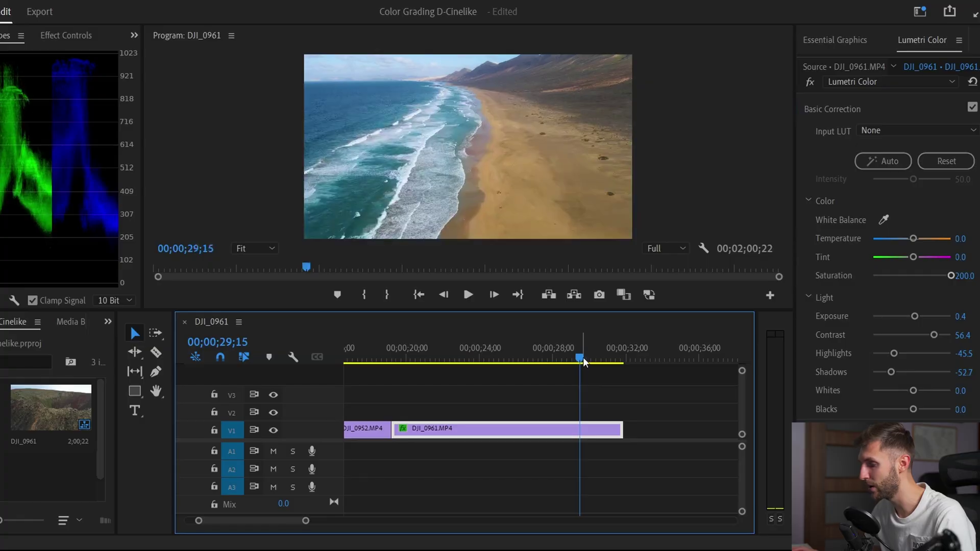
drag(583, 358, 597, 349)
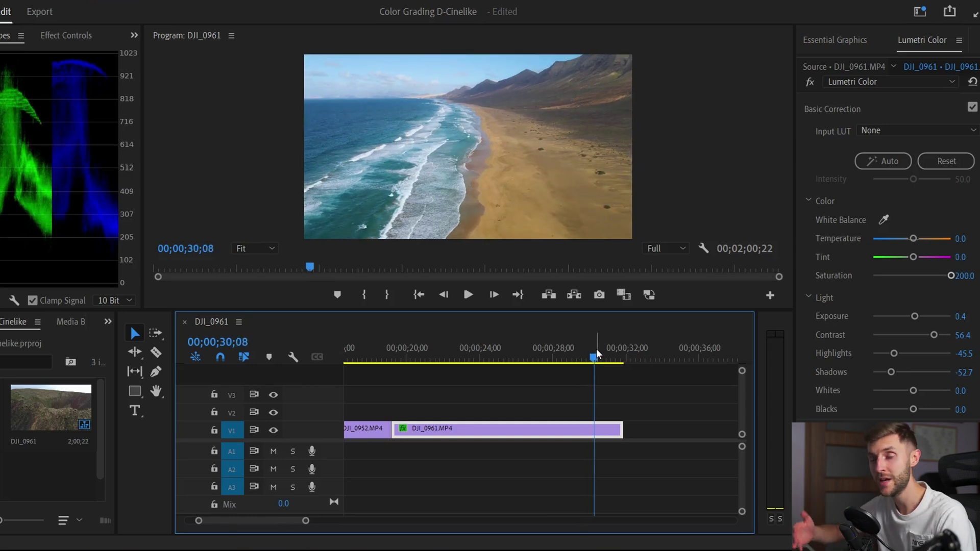